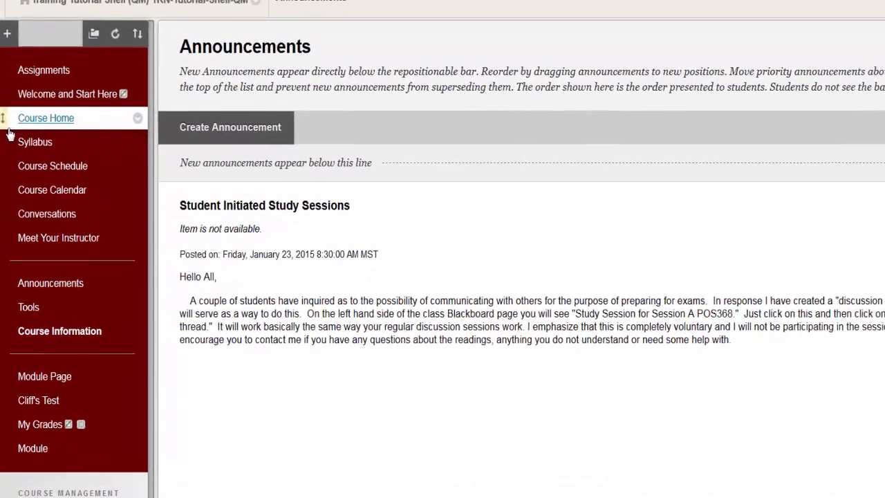
Move Course Home below Course Schedule in the course menu and return it to its place above Syllabus
drag(7, 126, 4, 155)
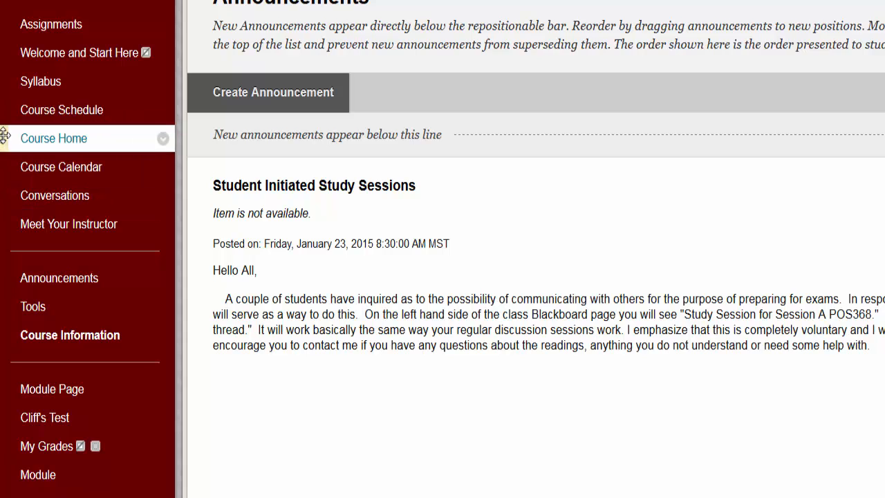
drag(5, 139, 5, 76)
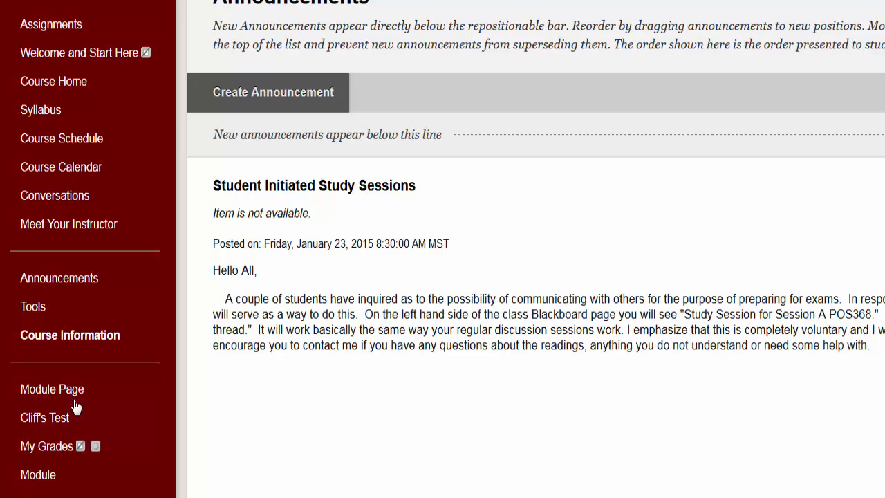
click(161, 111)
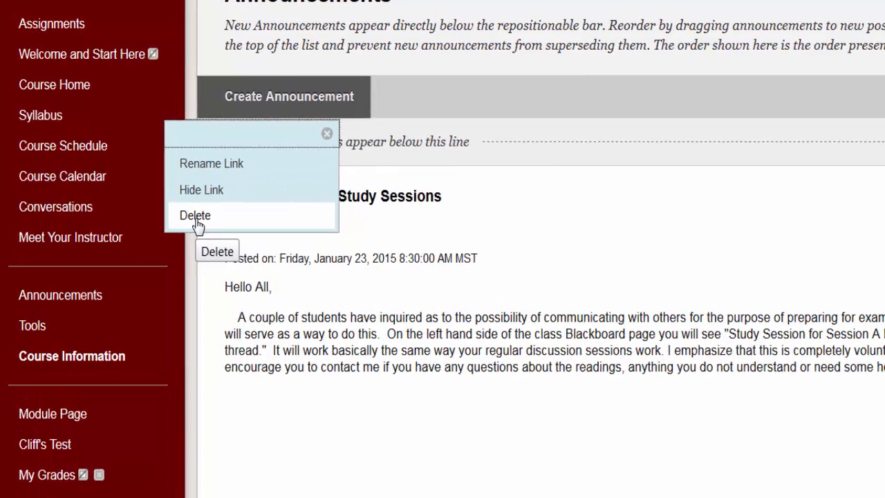
click(213, 164)
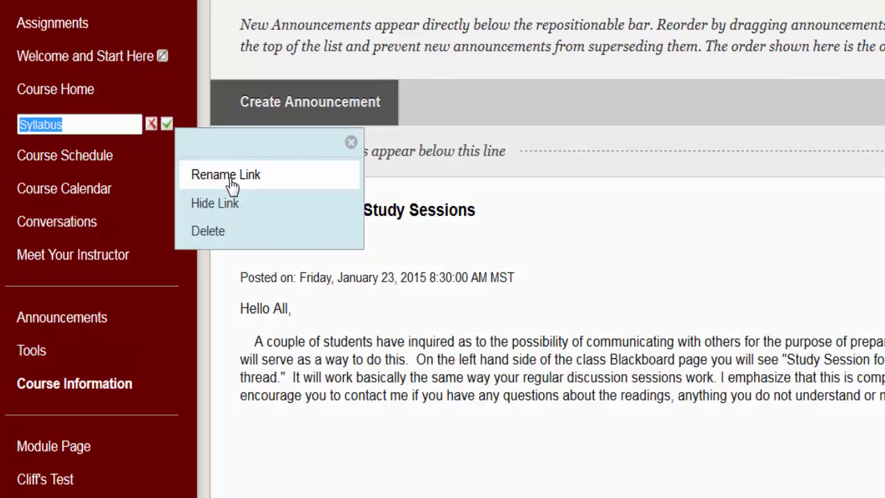
click(166, 130)
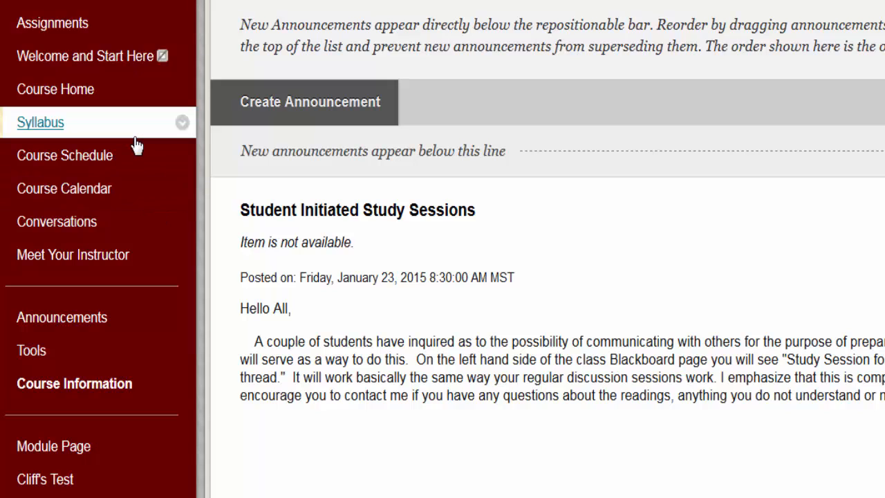
Hide the Syllabus link in the course menu from students
click(182, 122)
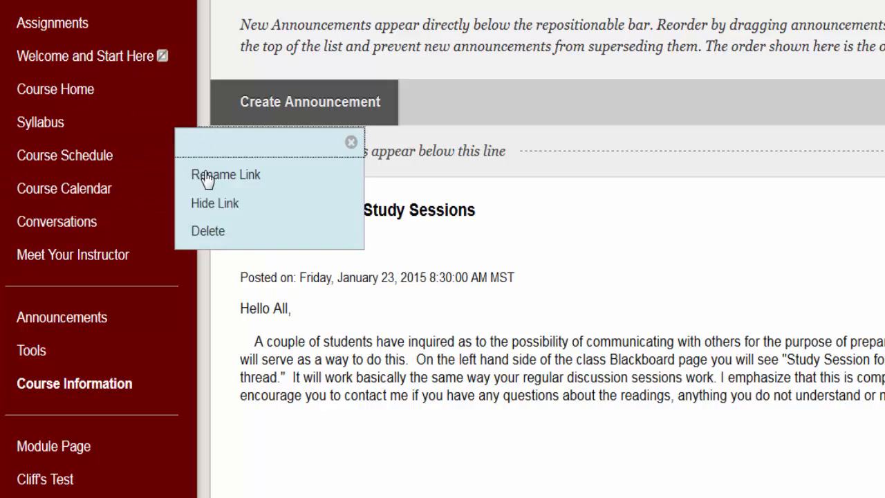
click(200, 203)
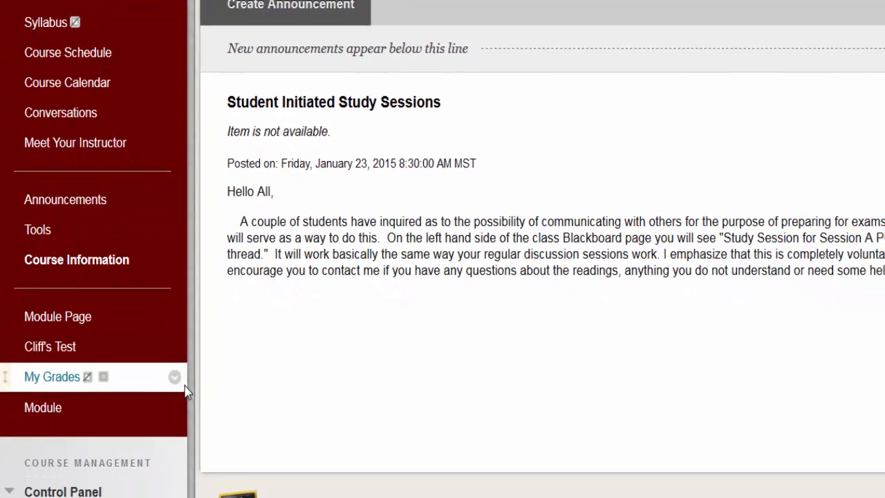
click(174, 377)
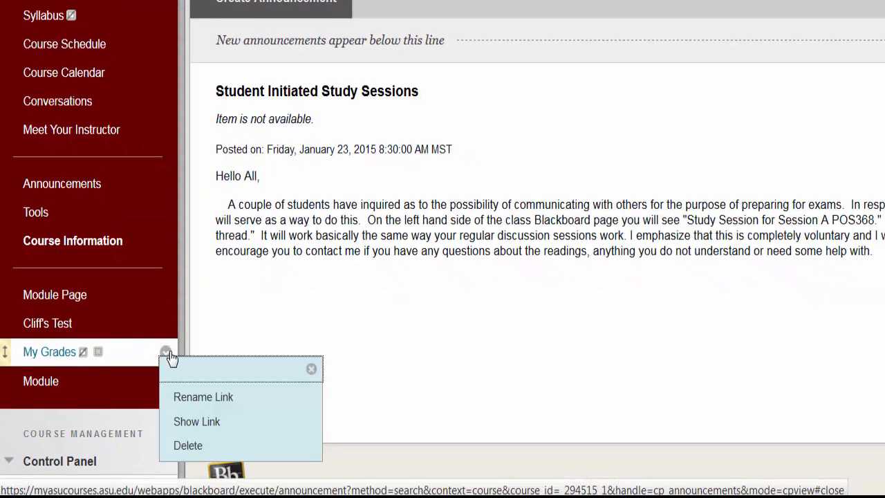
click(174, 445)
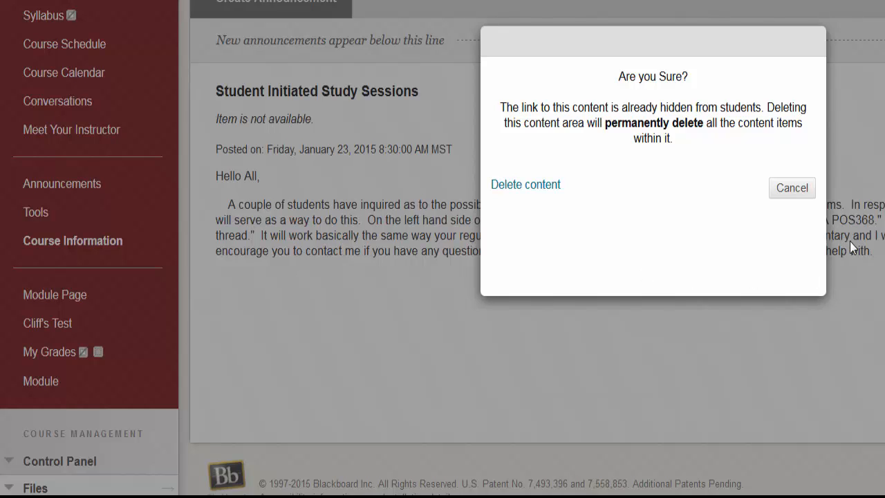
click(806, 196)
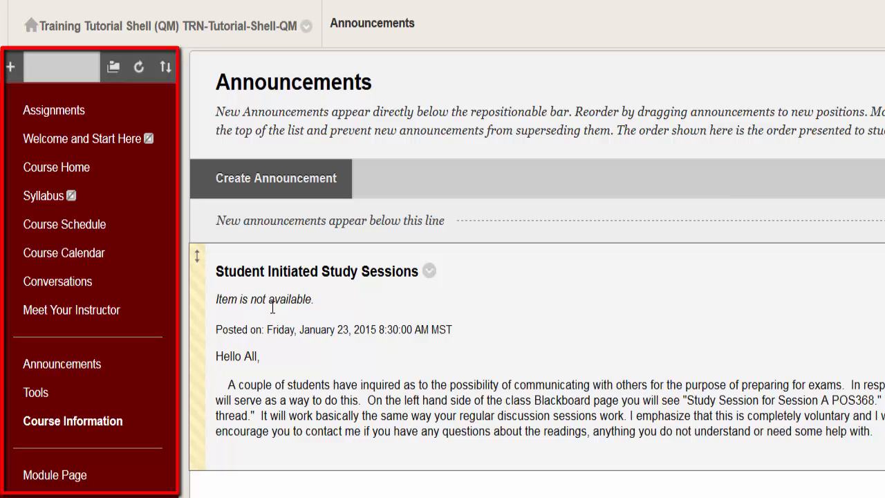
Add a content area named Content Items, available to users, and move it above Module Page in the course menu
click(11, 67)
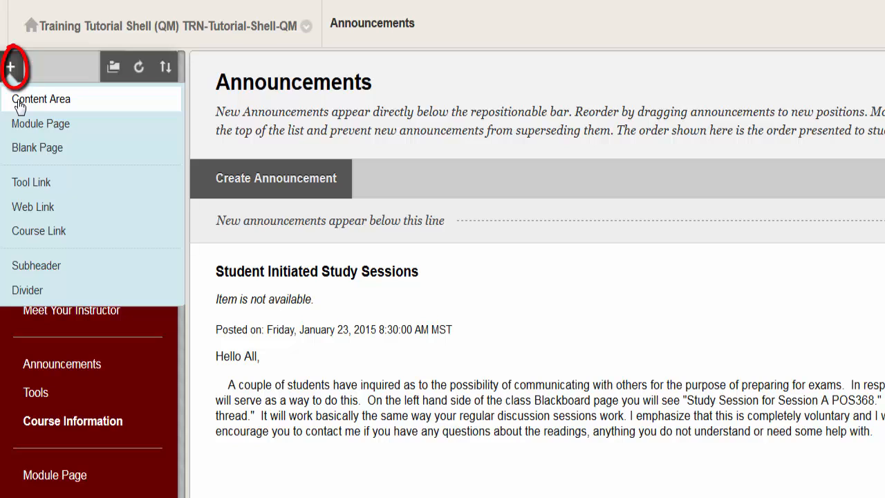
click(22, 101)
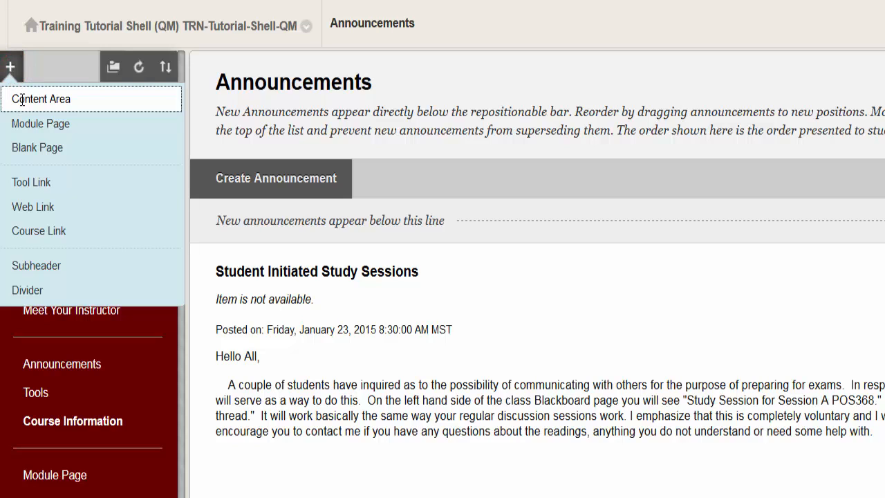
click(37, 153)
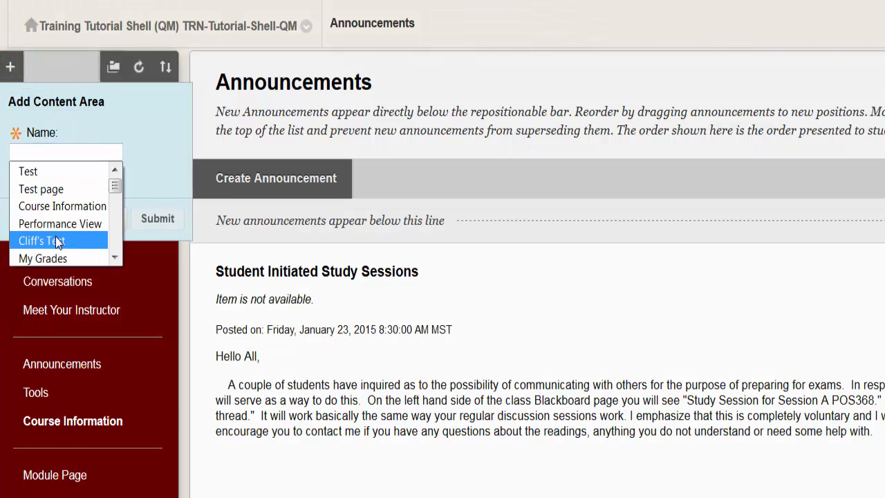
click(65, 144)
text(Content Items)
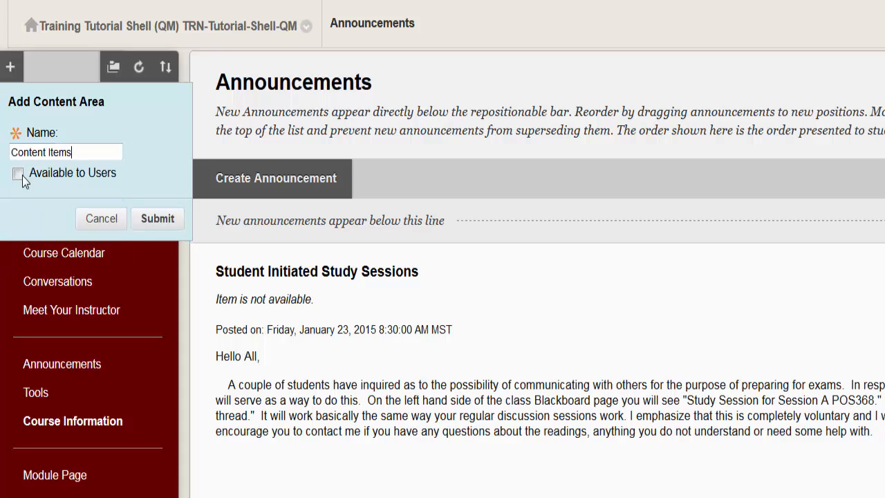
click(152, 218)
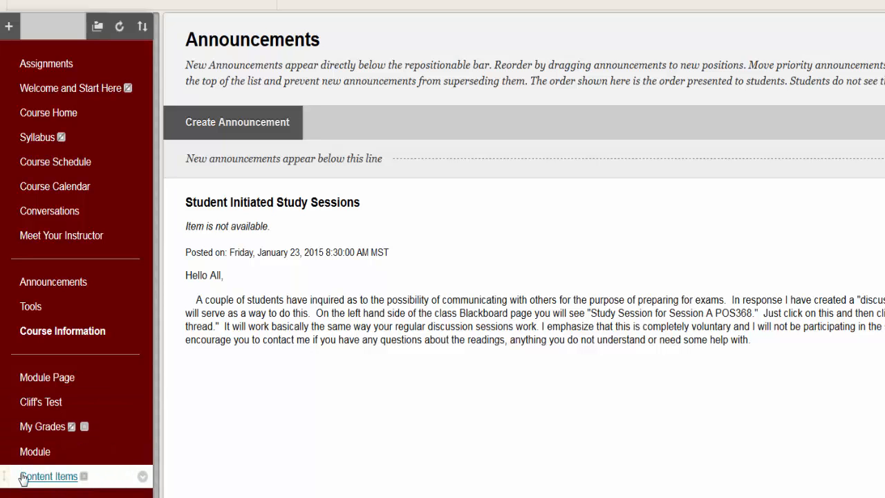
drag(4, 476, 4, 370)
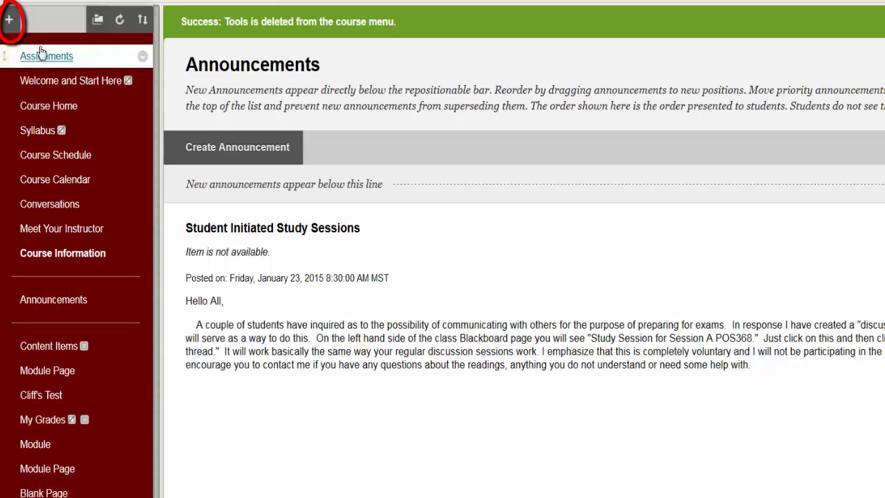
Add a module page named Module Page to the course menu, make it available to users, and open it
click(8, 22)
click(21, 68)
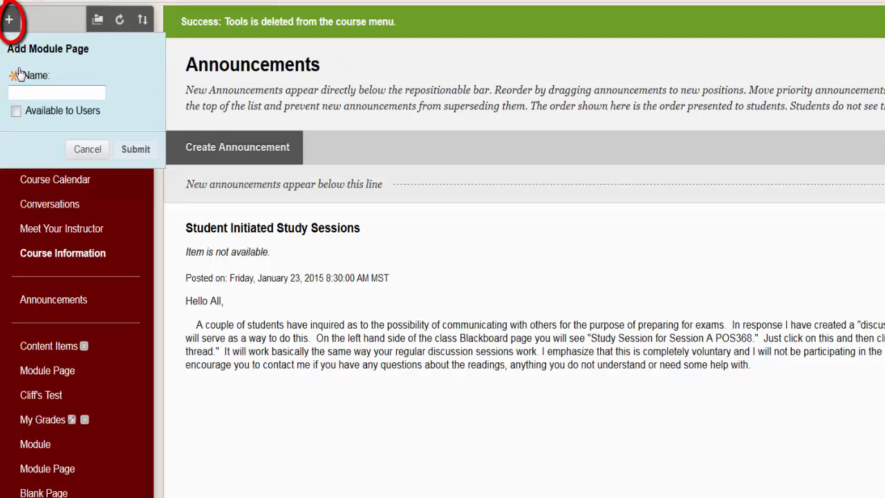
text(Mo)
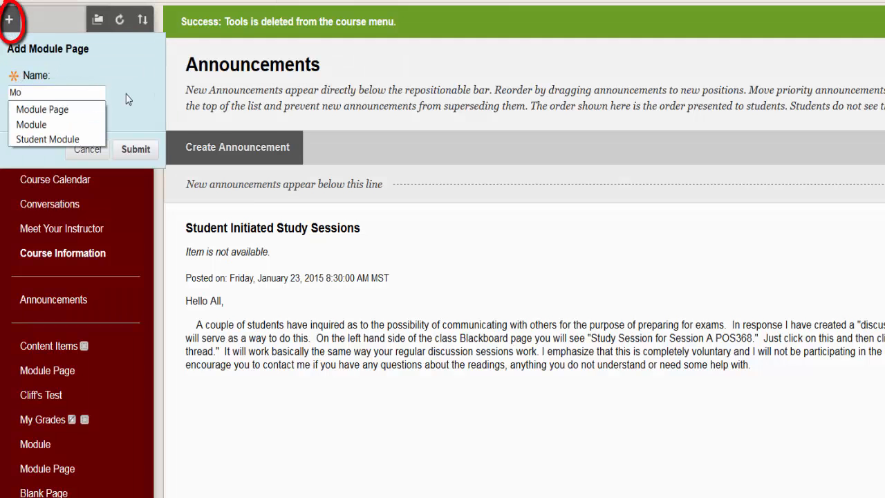
key(Down)
key(Return)
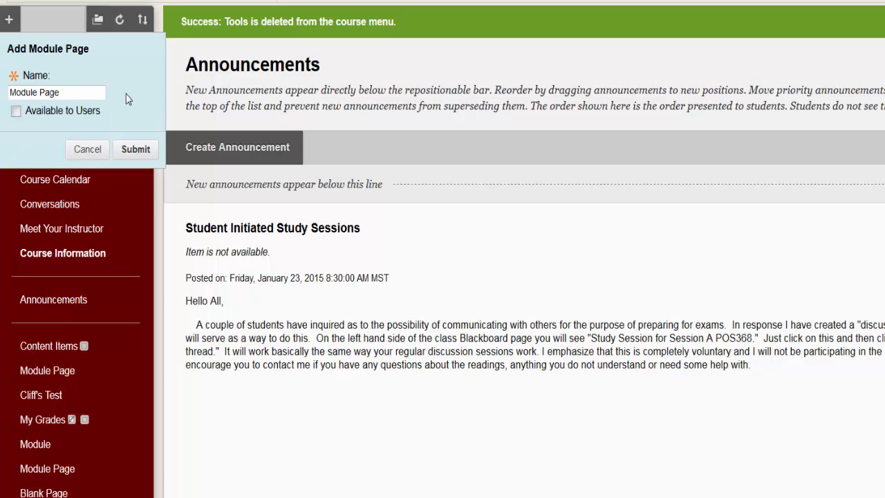
click(40, 114)
click(124, 148)
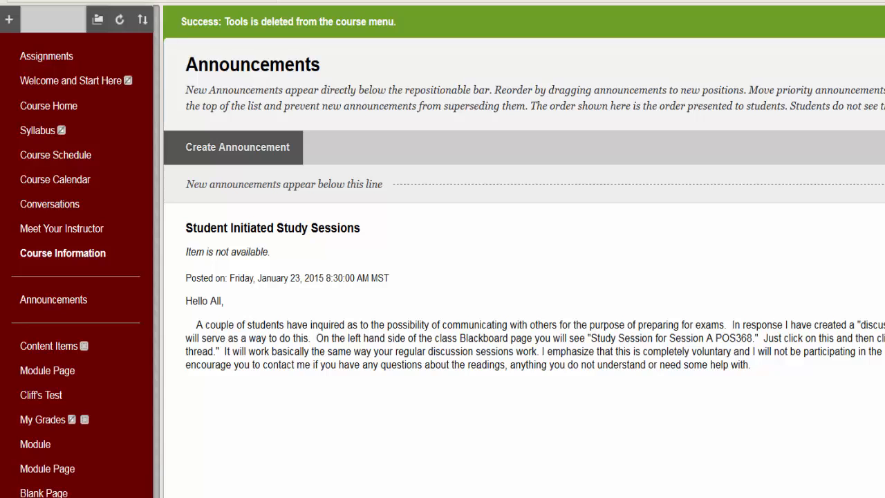
click(46, 493)
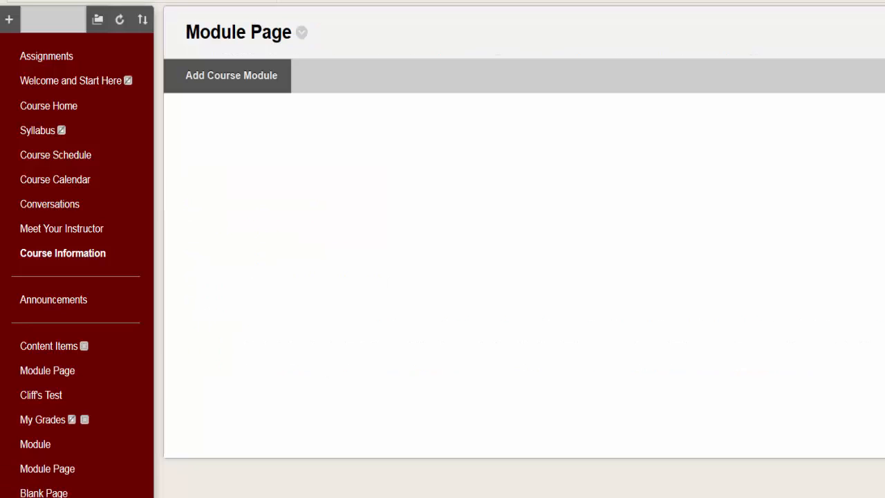
Add a blank page named Blamk Page to the course menu and make it available to users
click(10, 21)
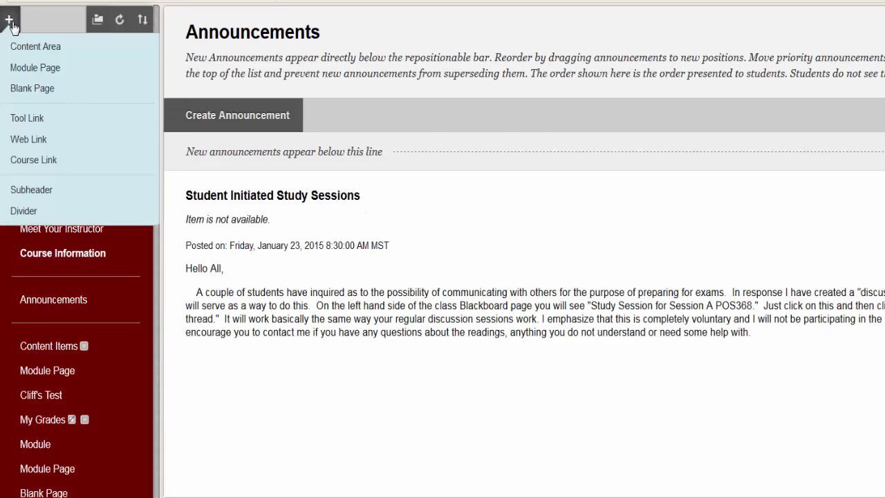
click(33, 94)
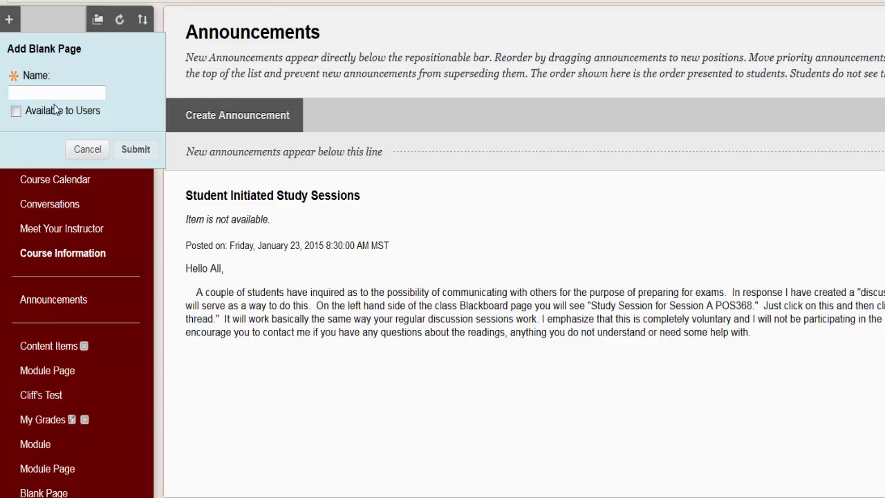
text(Blamk Page)
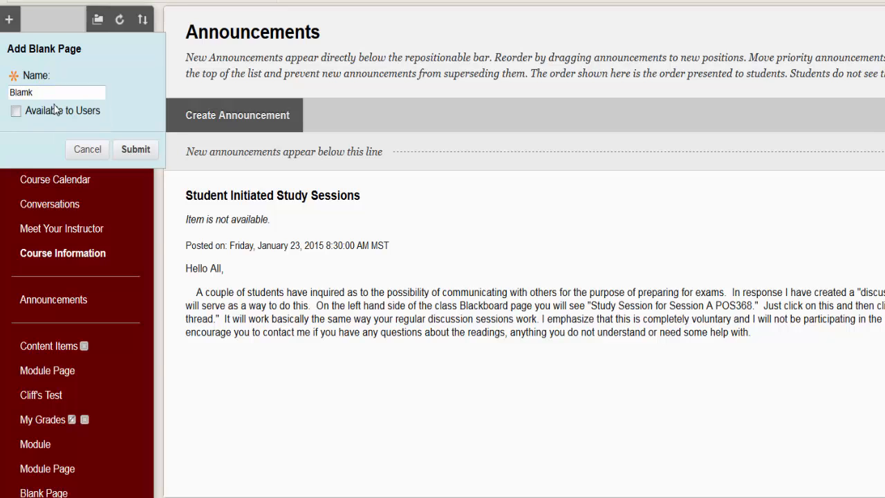
click(16, 111)
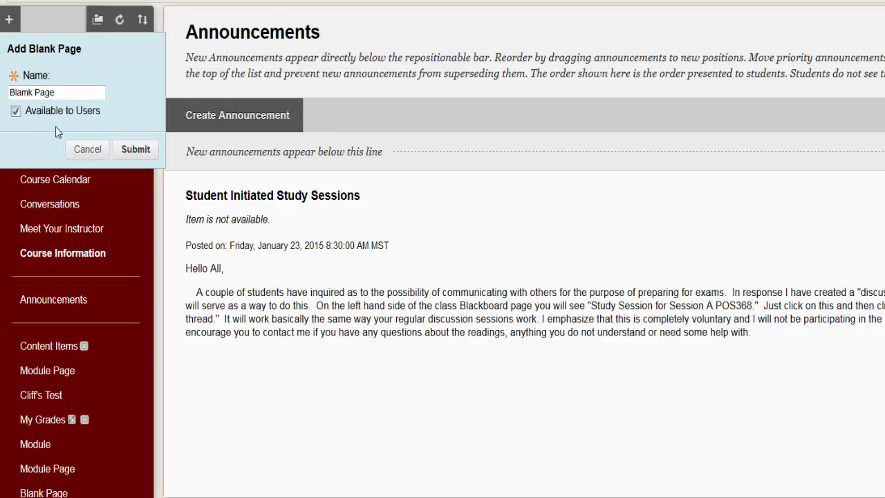
click(135, 149)
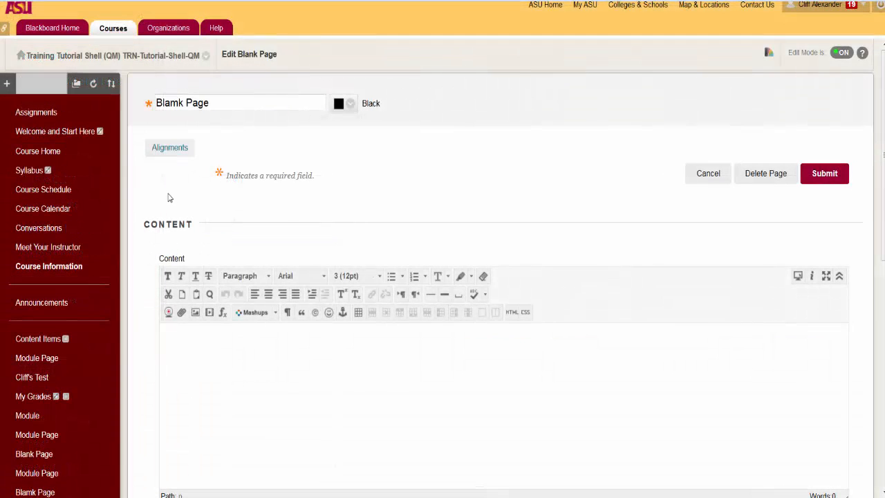
Enter "This is an example of content" as the blank page's content and collapse the Alignments section
scroll(156, 206, down, 3)
scroll(155, 207, up, 2)
click(223, 273)
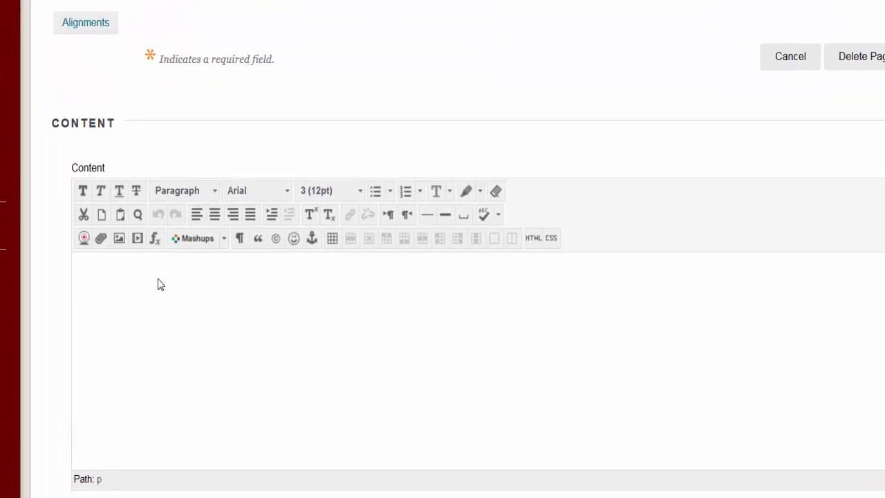
text(This is an example o)
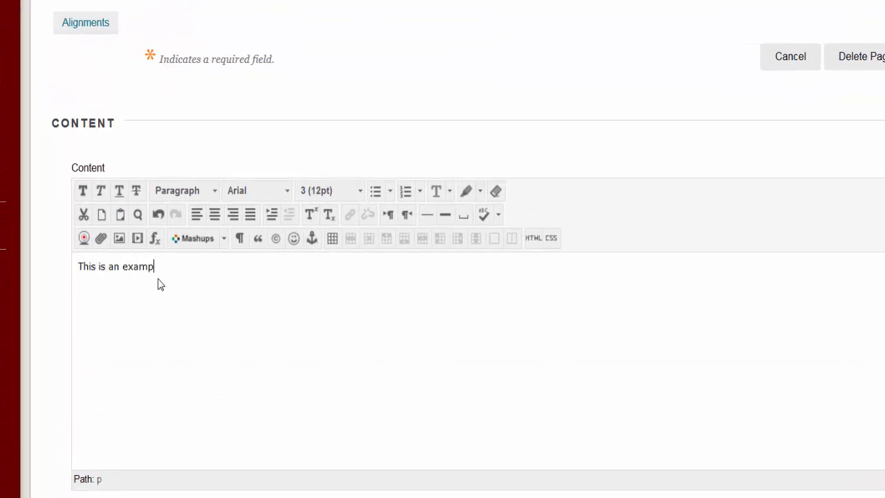
text(f content)
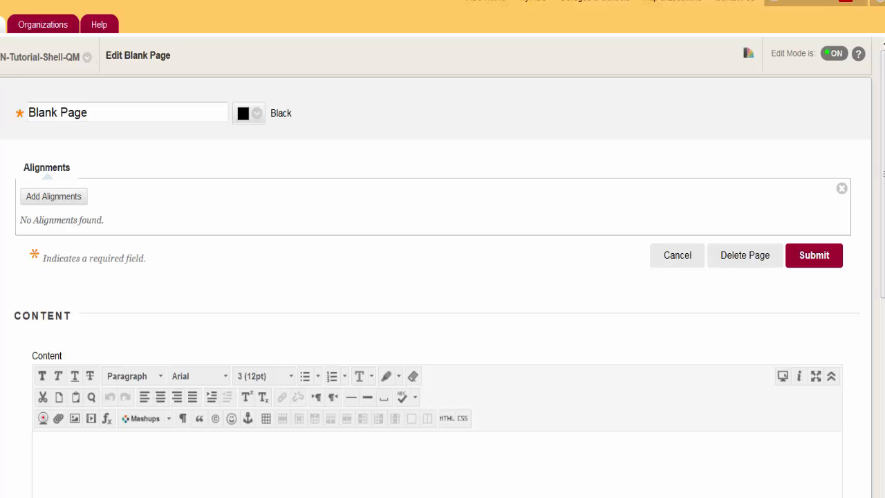
click(47, 168)
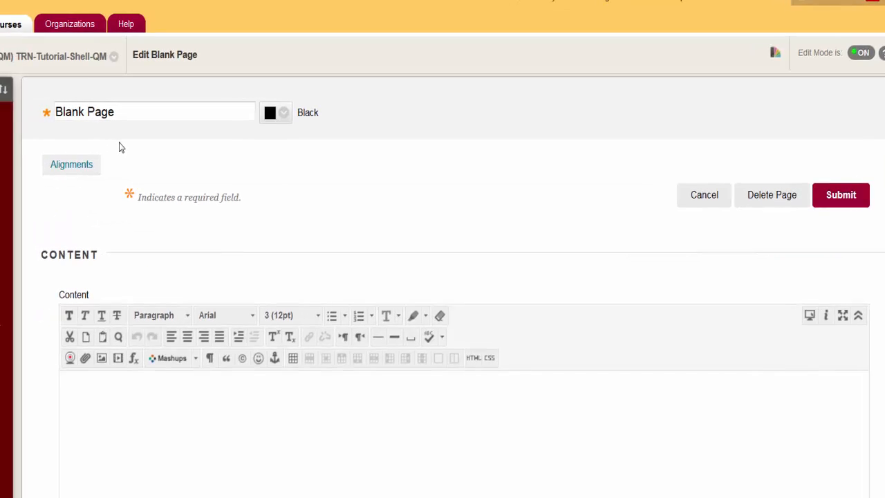
Add a Tools Area tool link named Tools Page to the course menu, make it available to users, and look through the Tools page
mouse_move(18, 87)
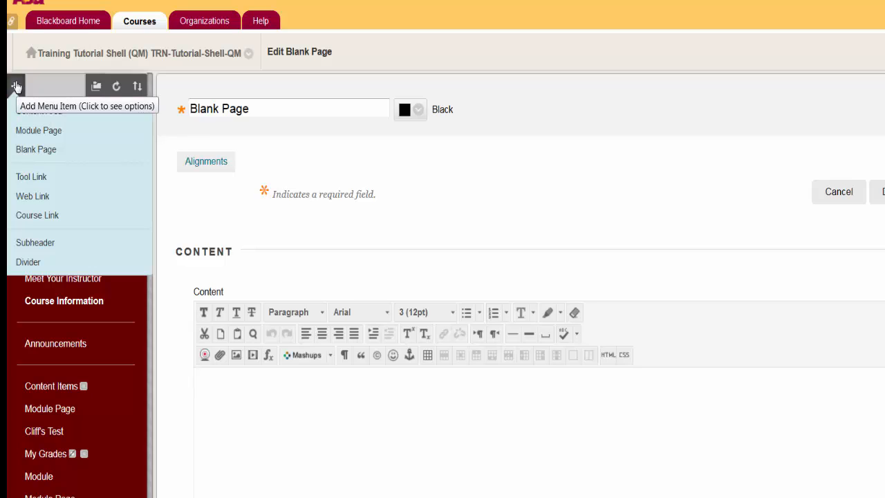
click(33, 180)
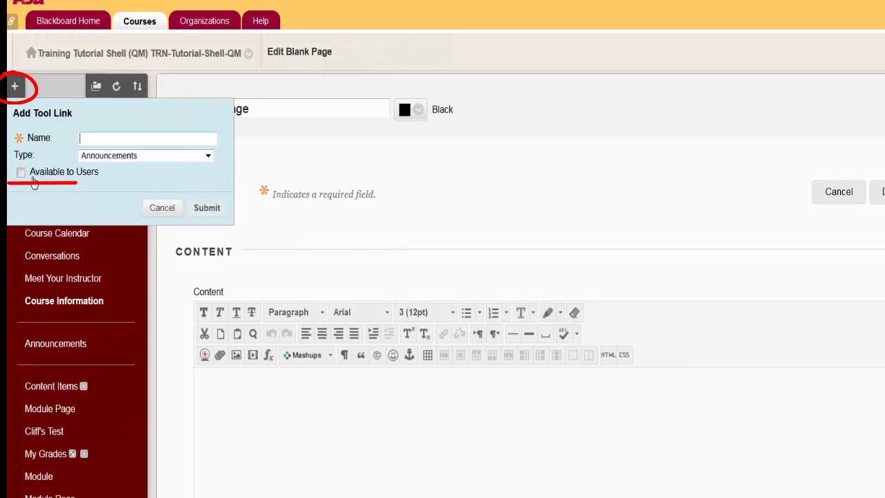
text(Tools Page)
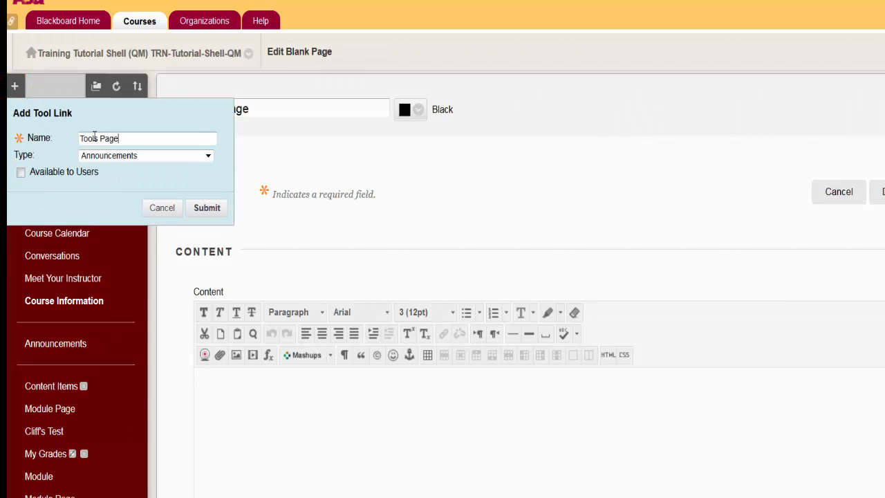
click(208, 157)
scroll(166, 304, down, 3)
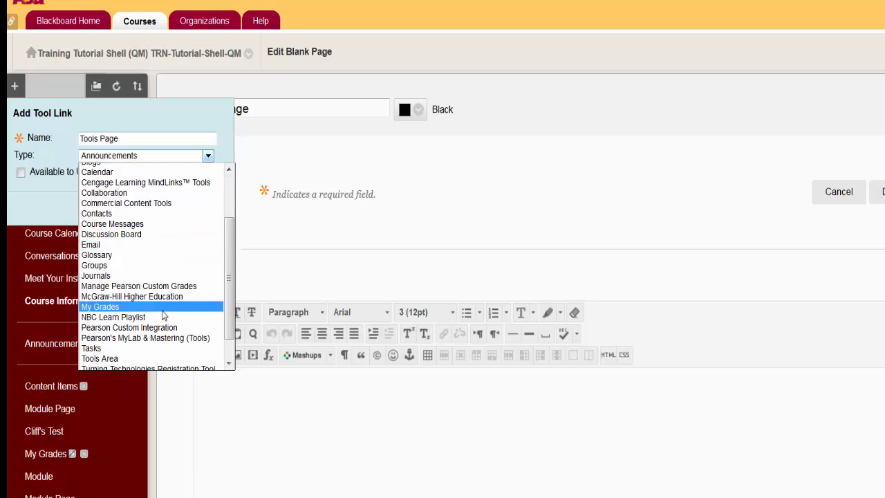
click(121, 334)
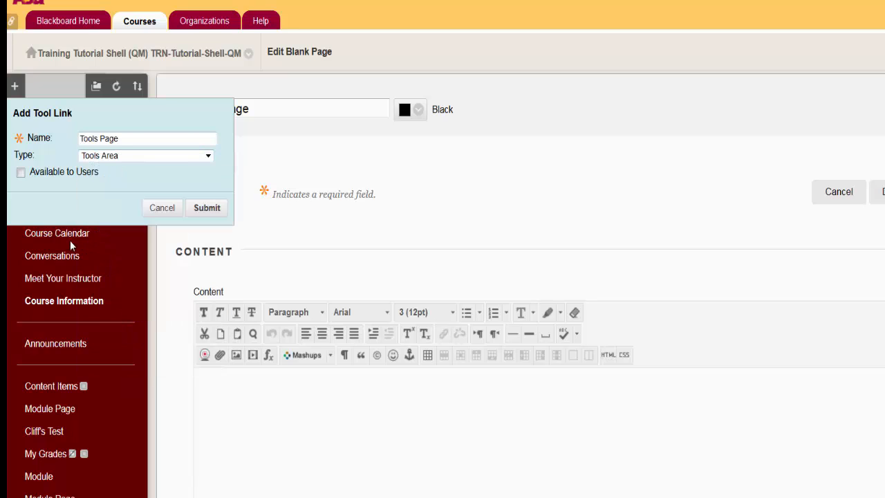
click(21, 173)
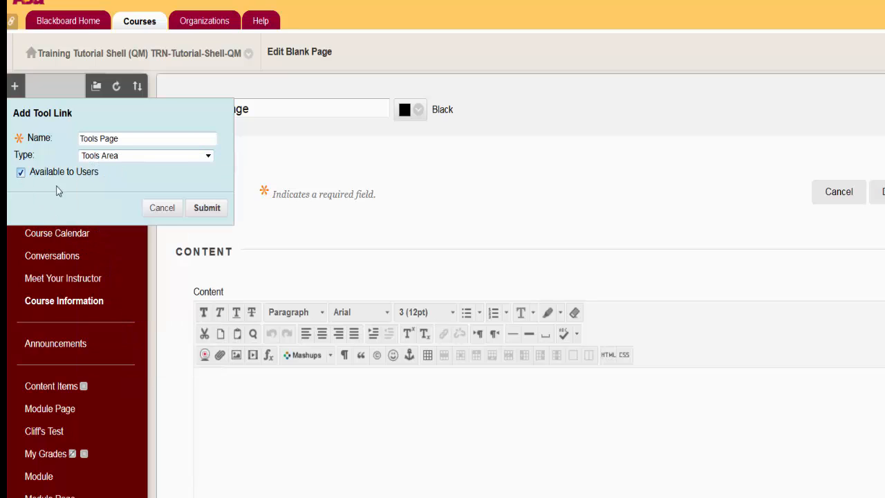
click(189, 210)
scroll(86, 432, down, 5)
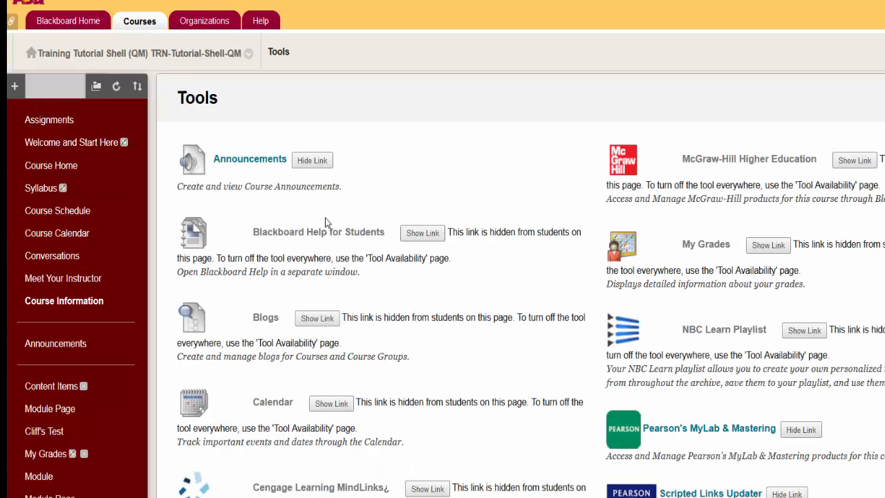
scroll(357, 207, down, 12)
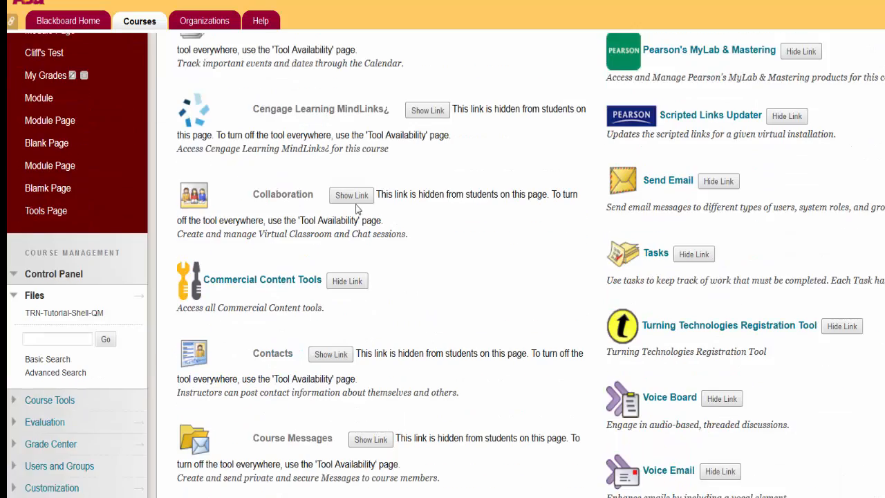
scroll(356, 209, up, 12)
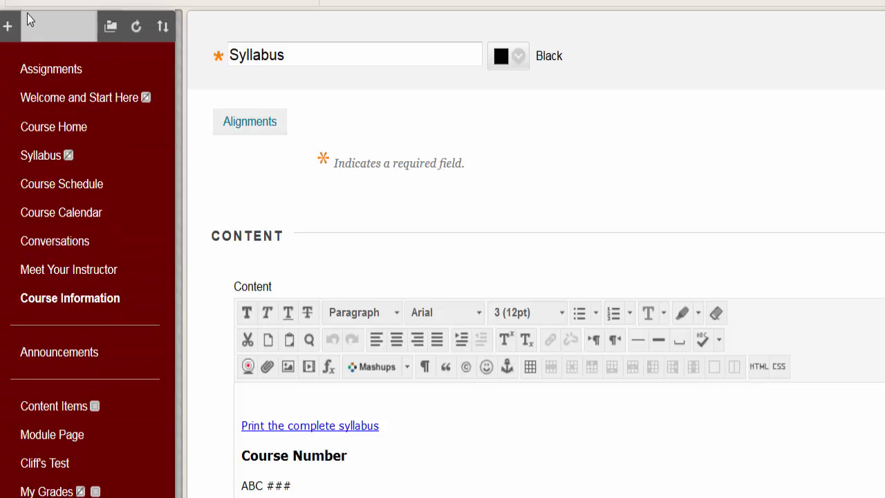
click(8, 26)
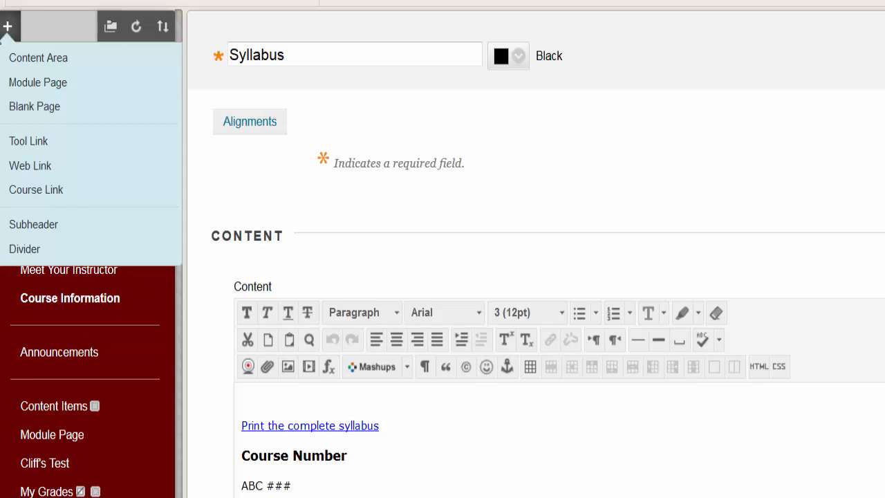
click(54, 168)
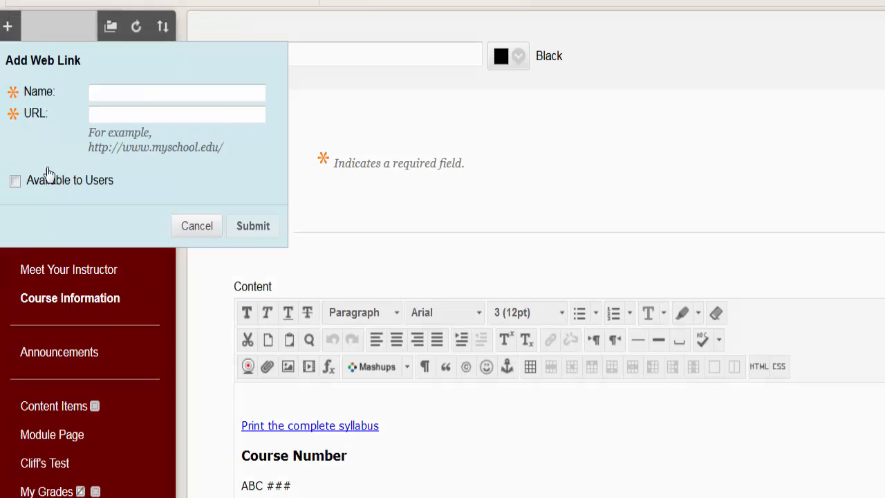
click(197, 226)
Add a divider to the course menu
click(8, 27)
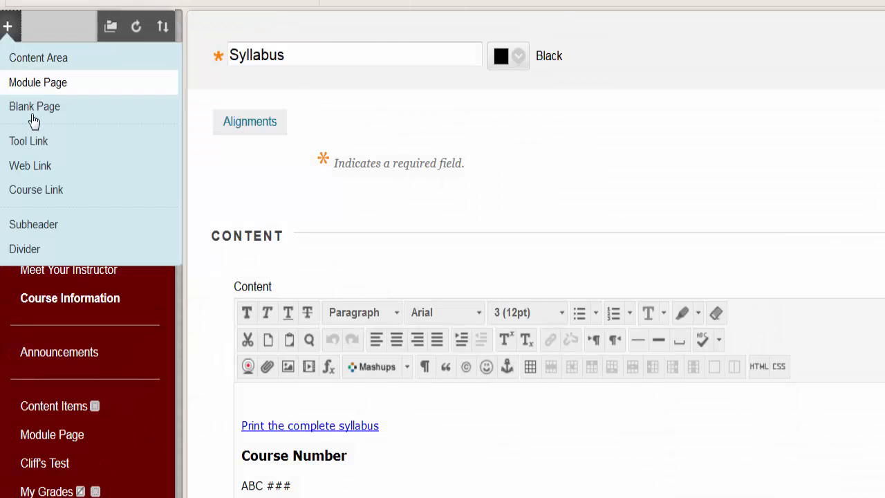
click(46, 260)
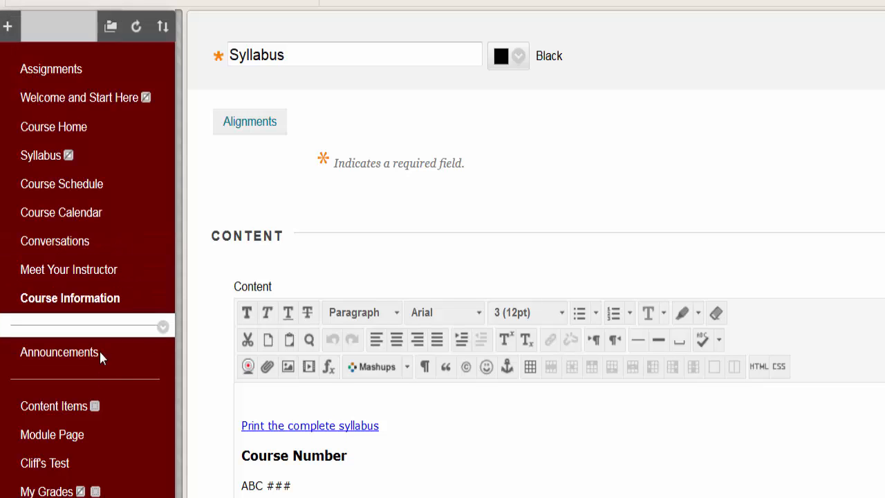
drag(99, 349, 104, 376)
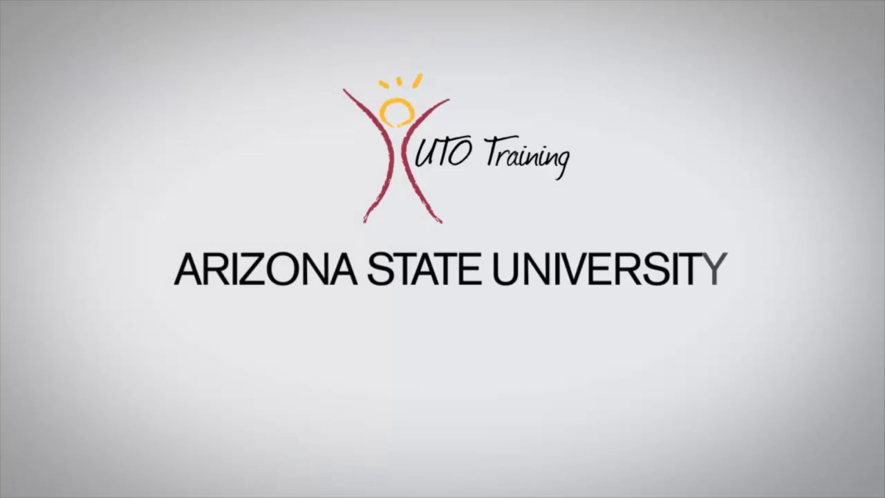